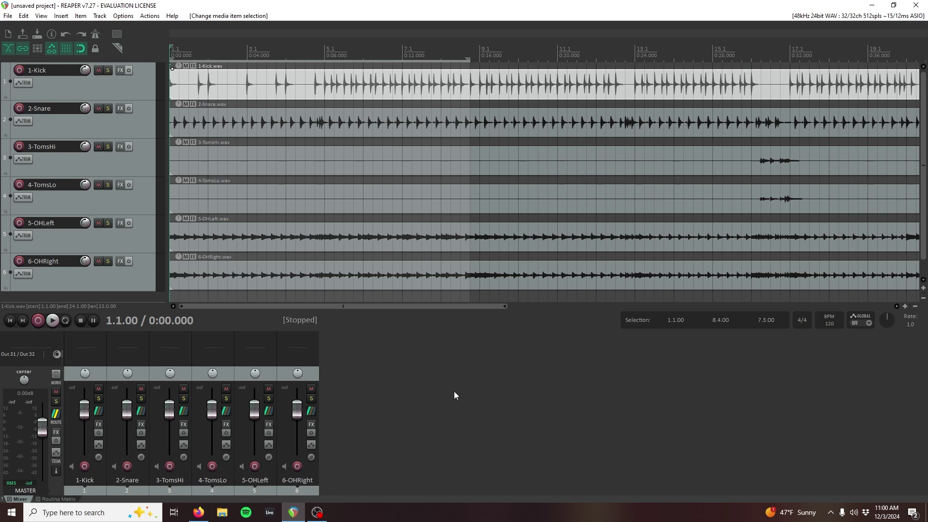
- In Soundcraft Ui's Settings > Patching, show the SOUNDCHECK patching matrix
click(198, 513)
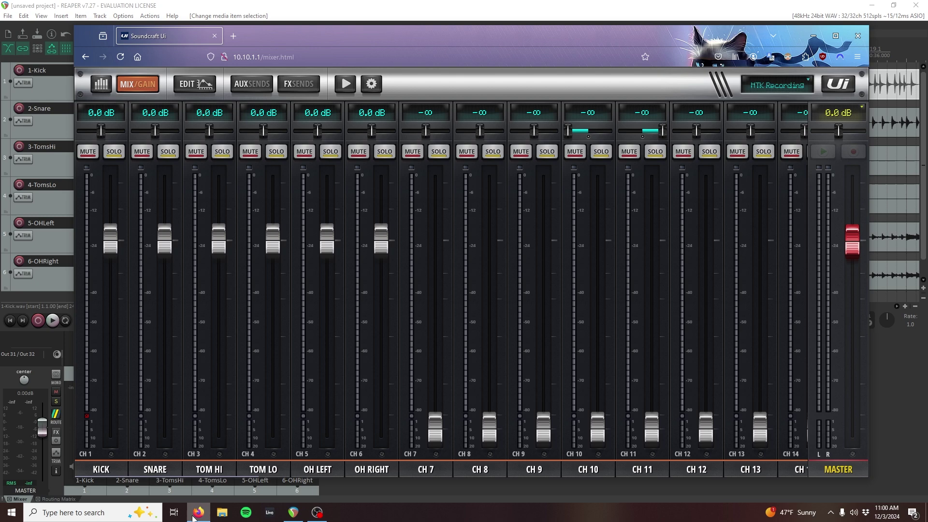
click(371, 84)
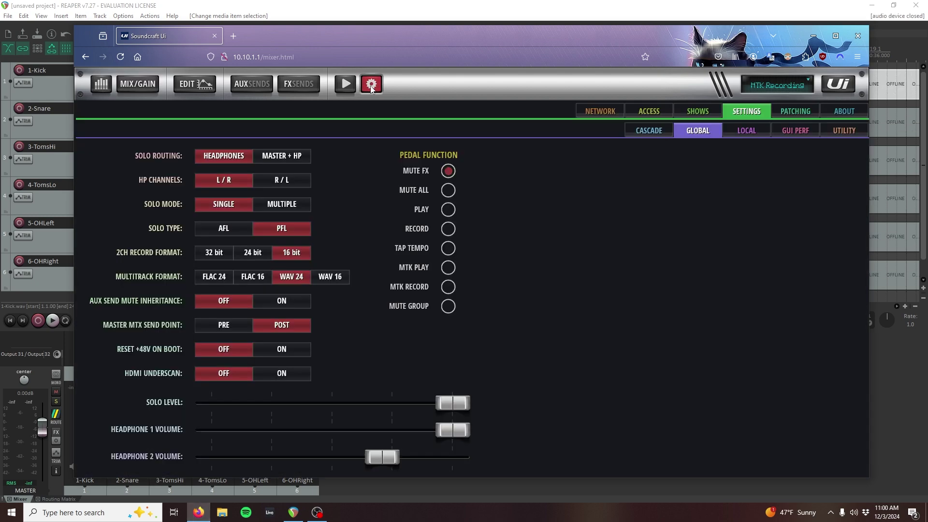
click(801, 112)
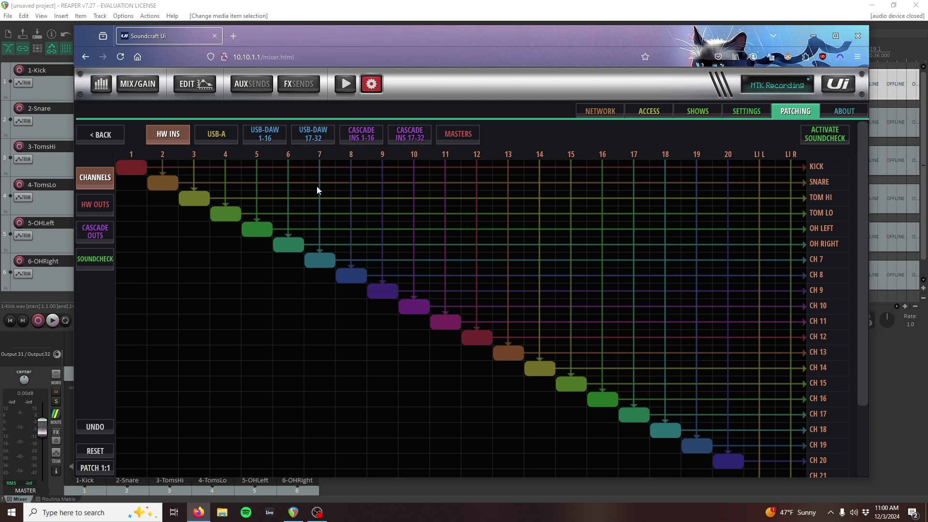
click(102, 260)
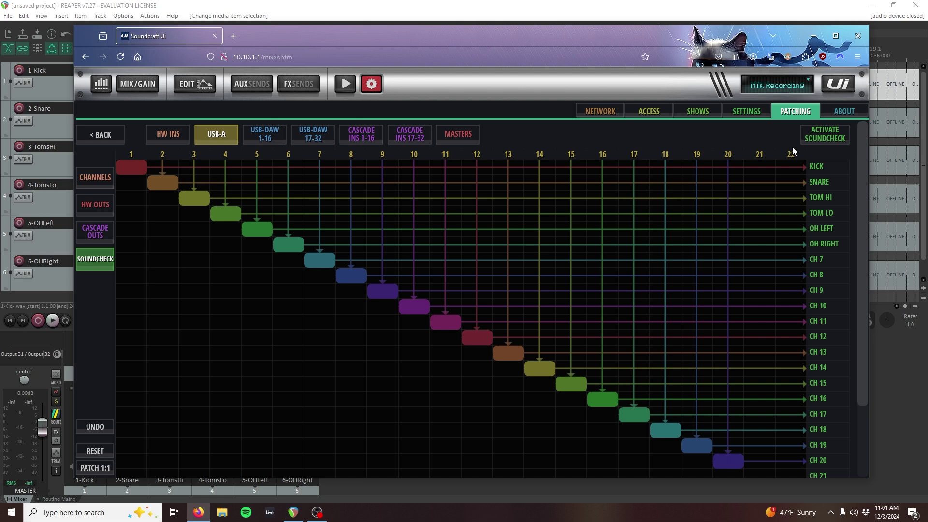
- Patch USB-DAW 1-16 one-to-one onto the channels starting at Kick
click(262, 141)
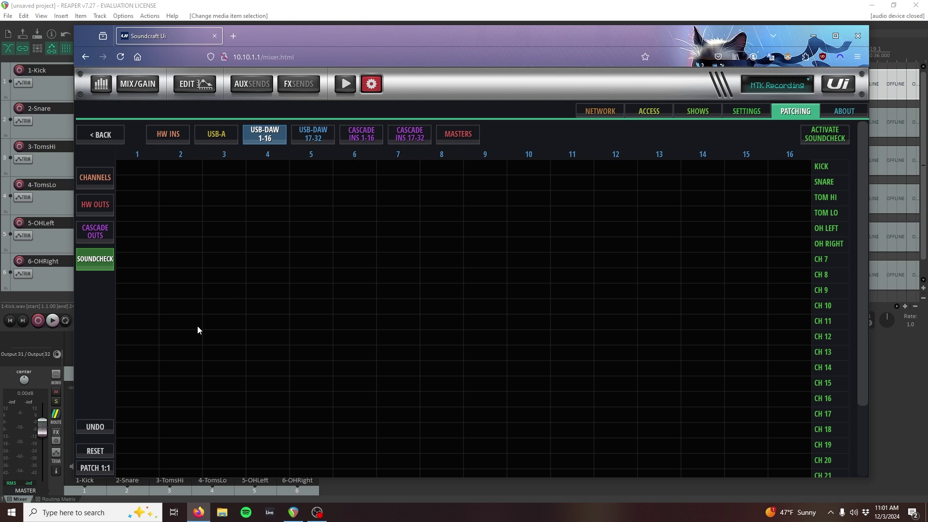
click(95, 468)
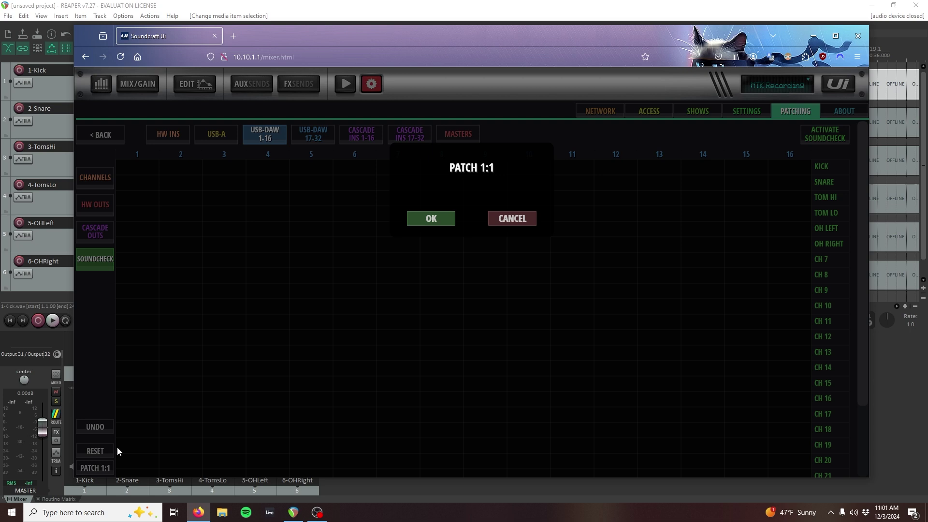
click(431, 219)
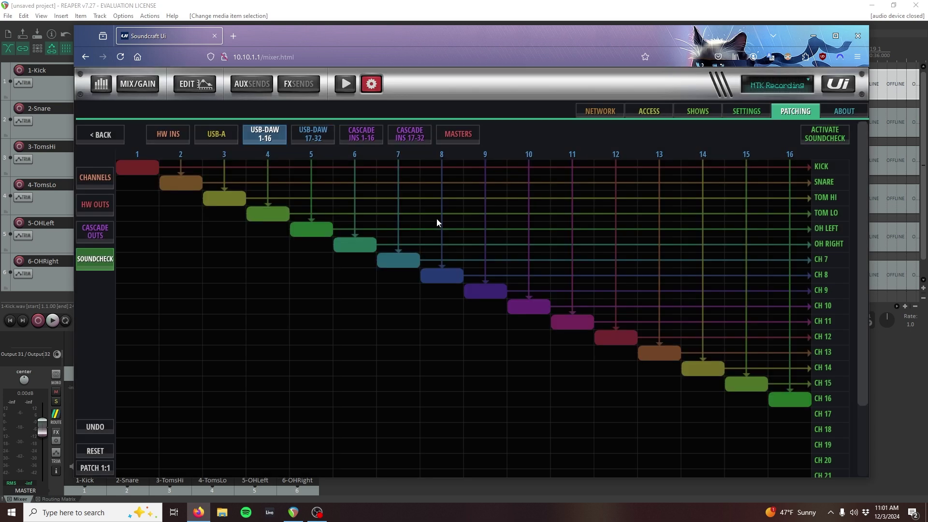
- Review the USB-DAW 17-32 patching and activate soundcheck
click(302, 138)
scroll(863, 277, down, 3)
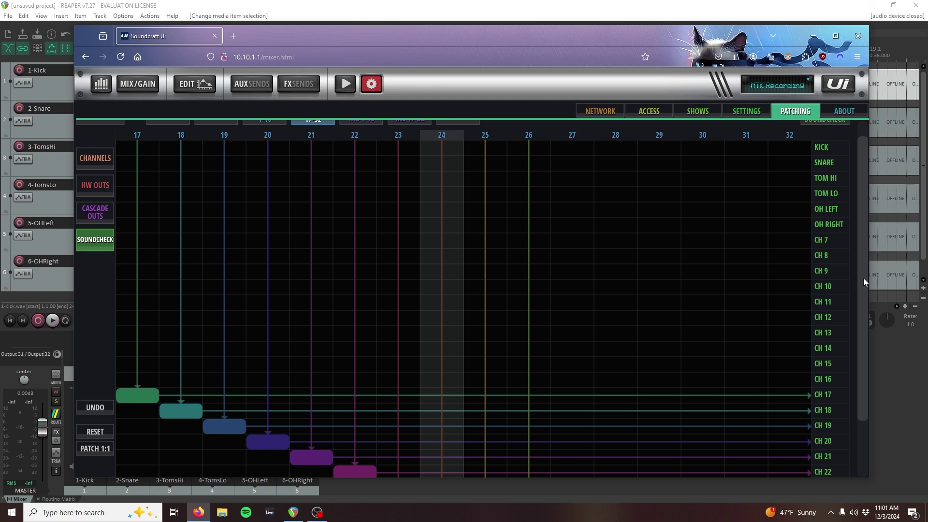
scroll(845, 160, up, 3)
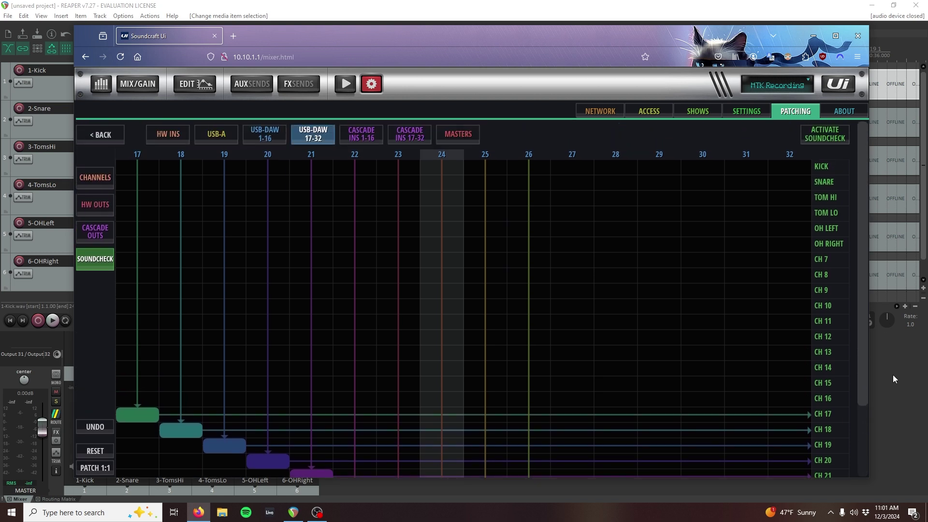
click(839, 139)
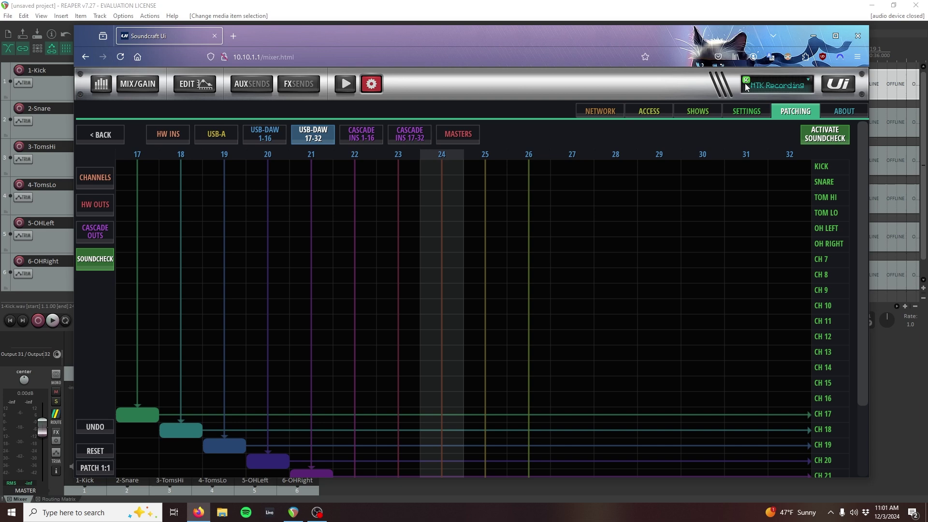
- Back in REAPER, add a hardware output Out 1 to the 1-Kick track's routing
click(152, 87)
click(352, 3)
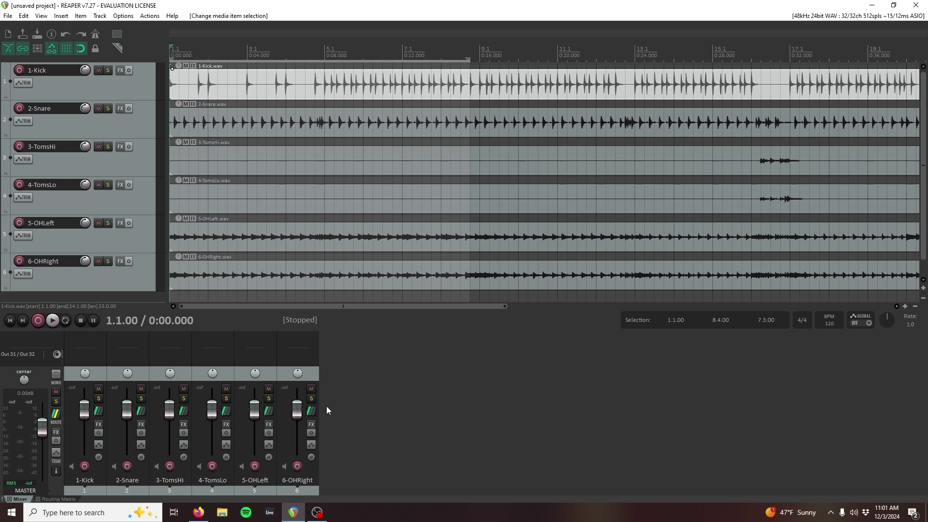
click(99, 412)
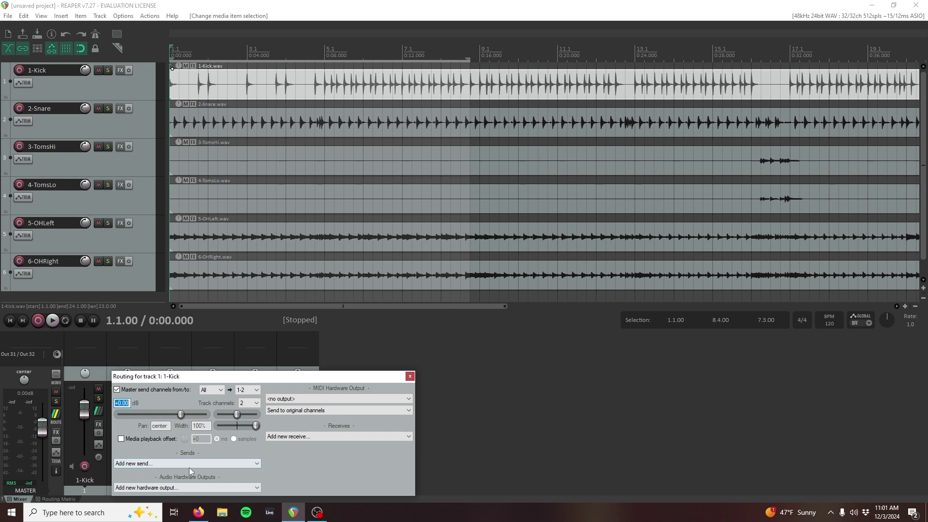
click(219, 486)
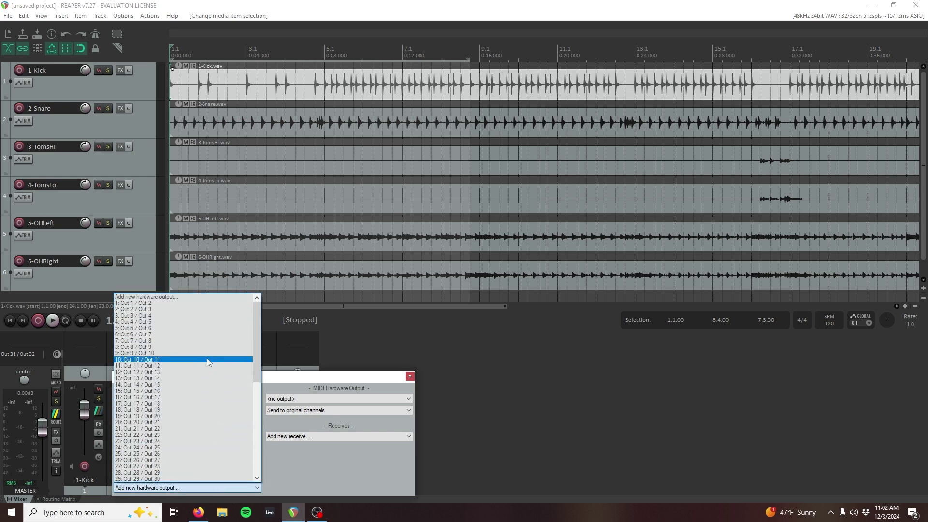
scroll(213, 326, down, 3)
scroll(214, 332, down, 3)
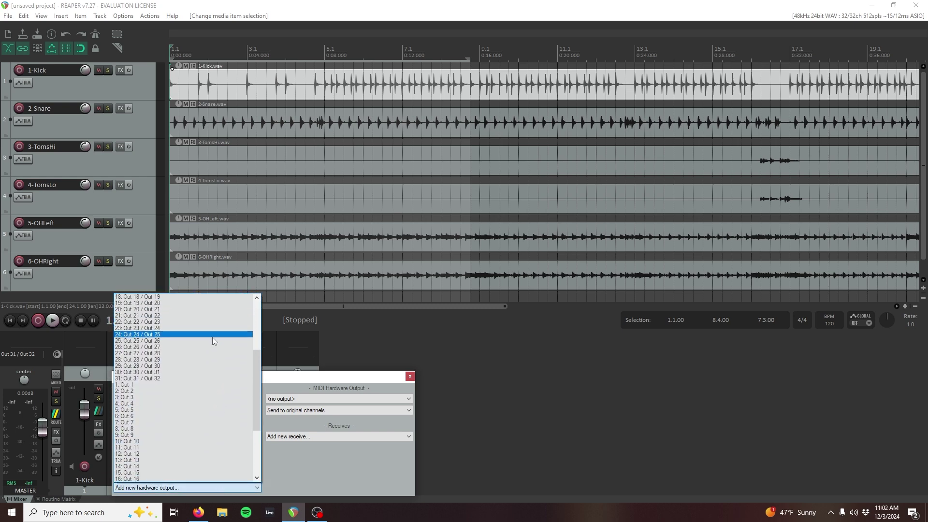
click(199, 385)
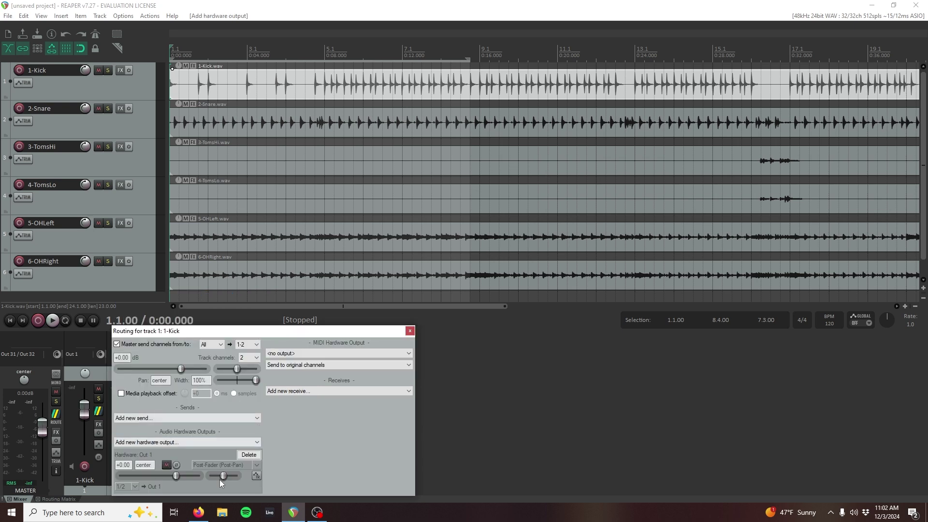
- Route the 2-Snare track to hardware output Out 2
click(410, 331)
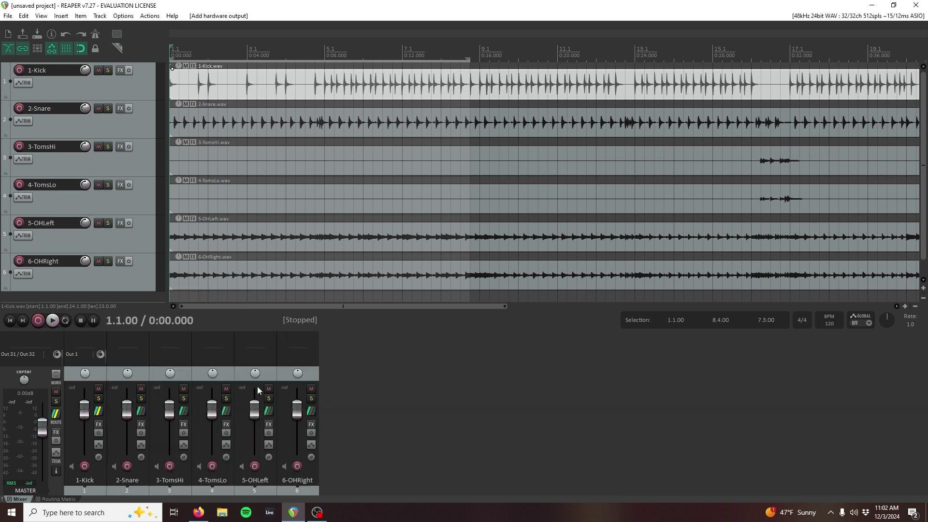
click(140, 411)
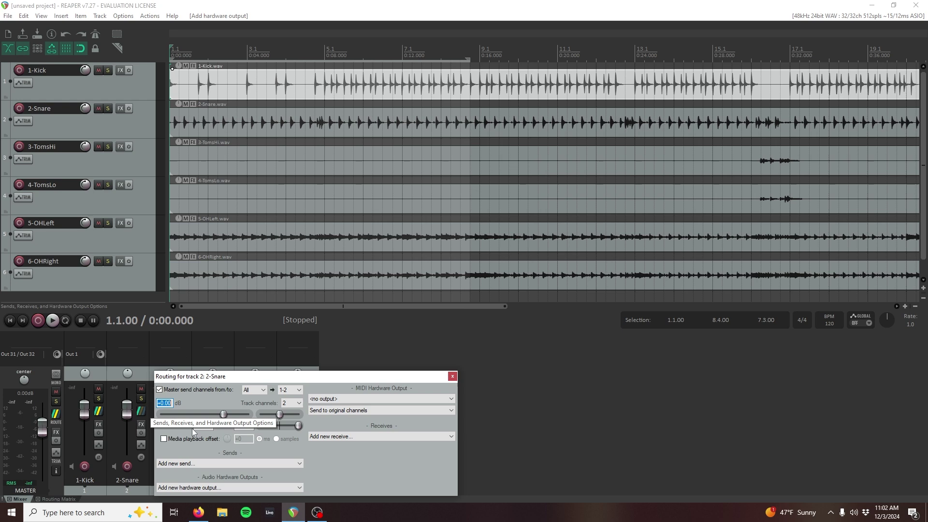
click(237, 488)
scroll(237, 413, down, 6)
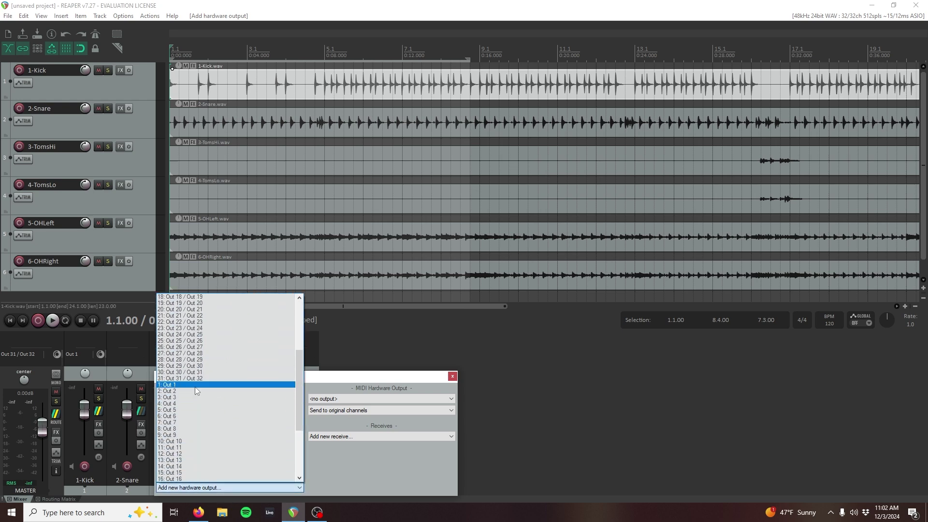
click(195, 387)
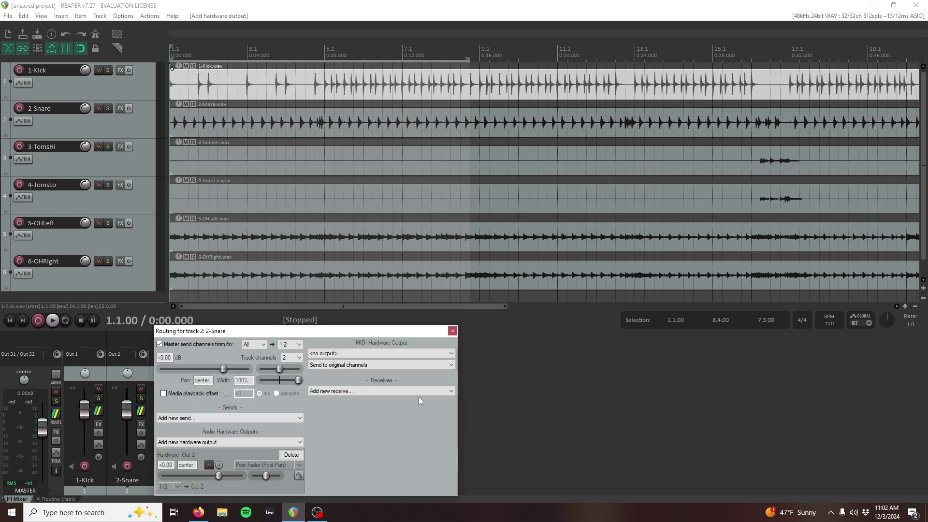
click(453, 331)
- Route the TomsHi track to Out 3 and the TomsLo track to Out 4
click(183, 411)
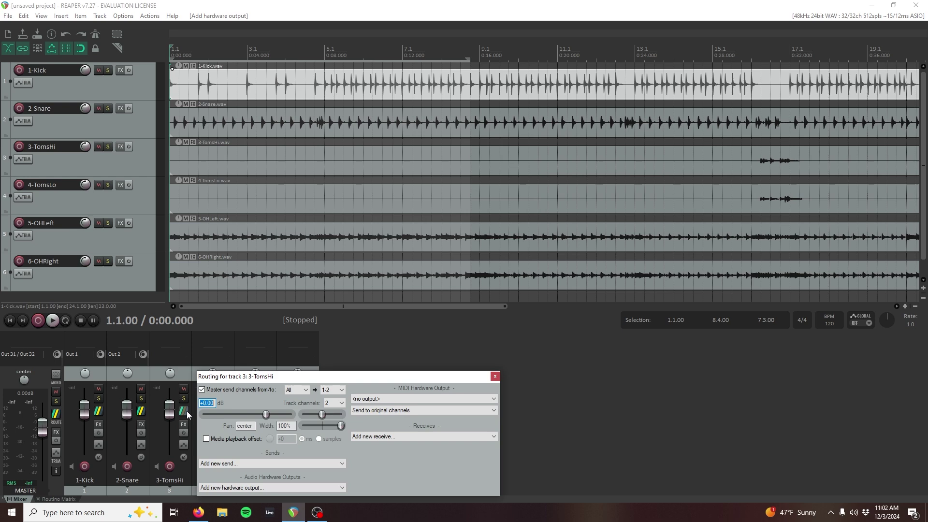
click(261, 488)
scroll(276, 435, down, 1)
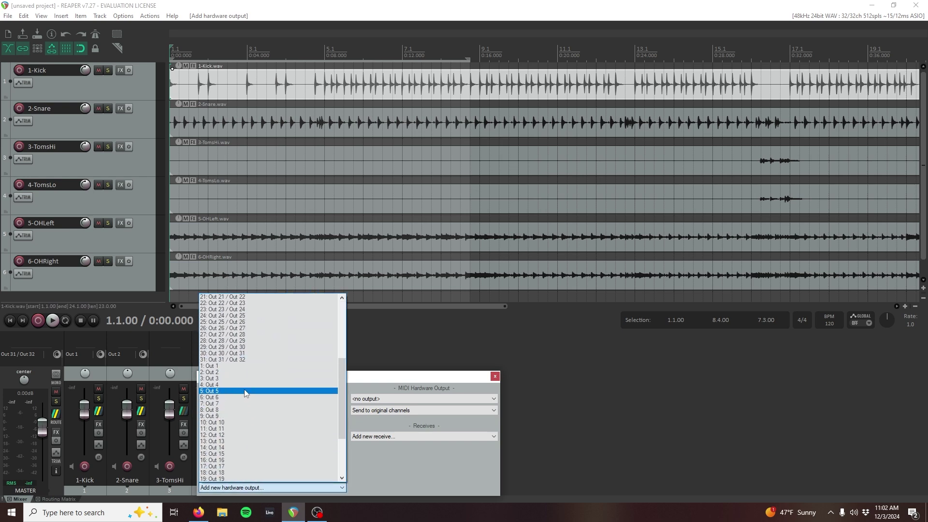
click(251, 378)
click(494, 331)
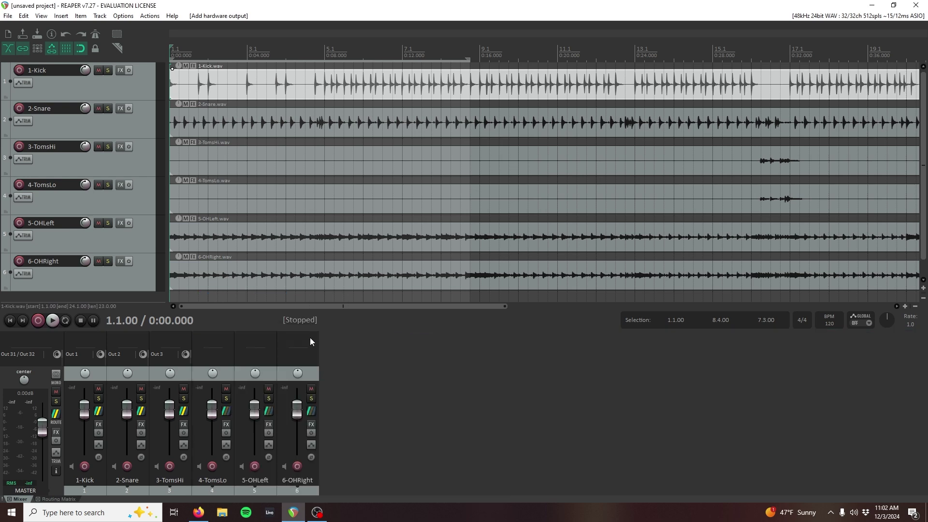
click(208, 352)
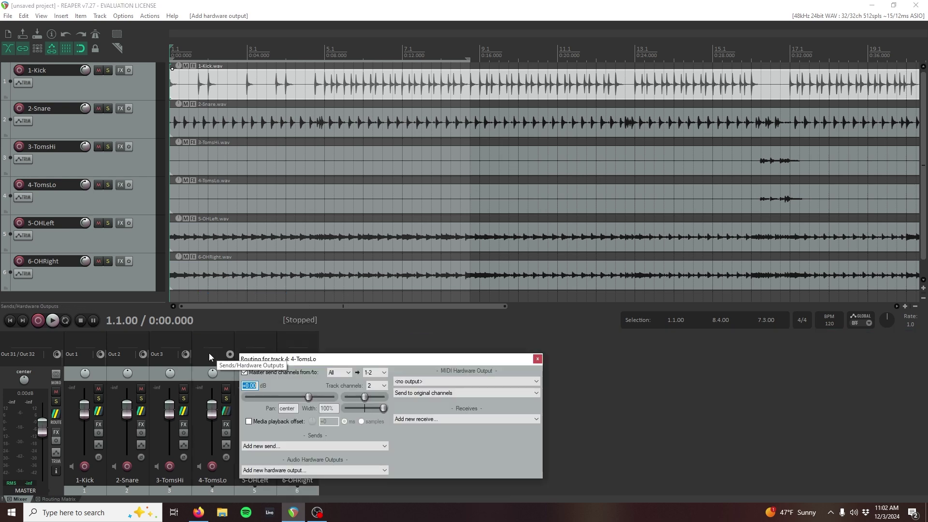
click(310, 470)
click(309, 368)
click(538, 330)
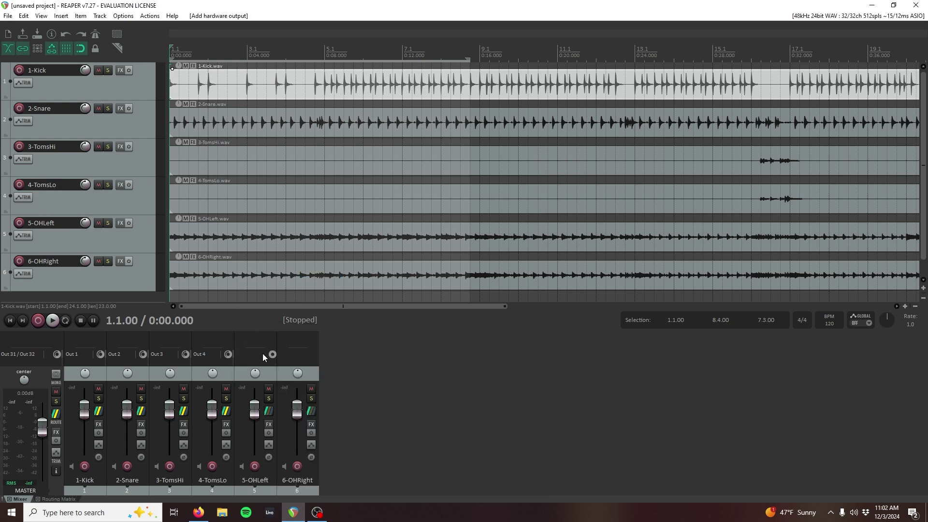
- Route the OHLeft track to Out 5 and the OHRight track to Out 6
click(262, 353)
click(341, 470)
click(318, 343)
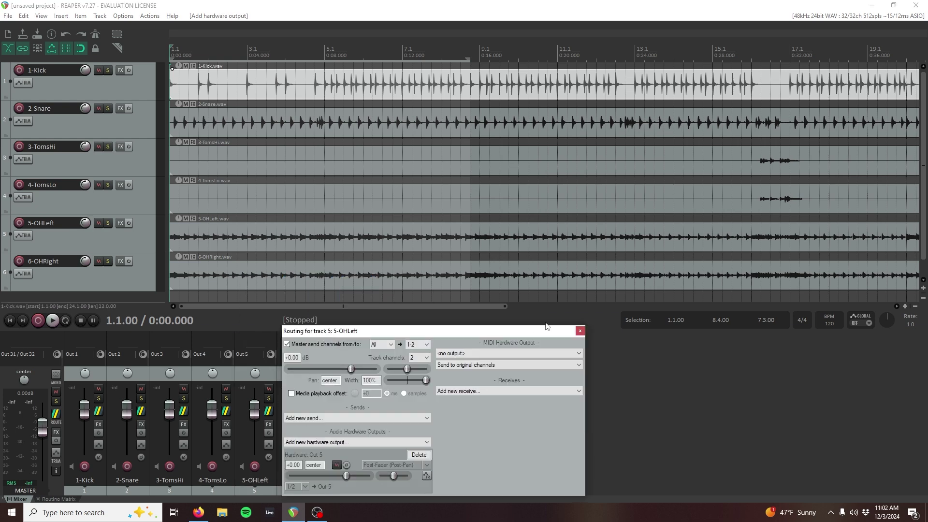
click(578, 332)
click(308, 347)
click(377, 470)
scroll(387, 386, down, 3)
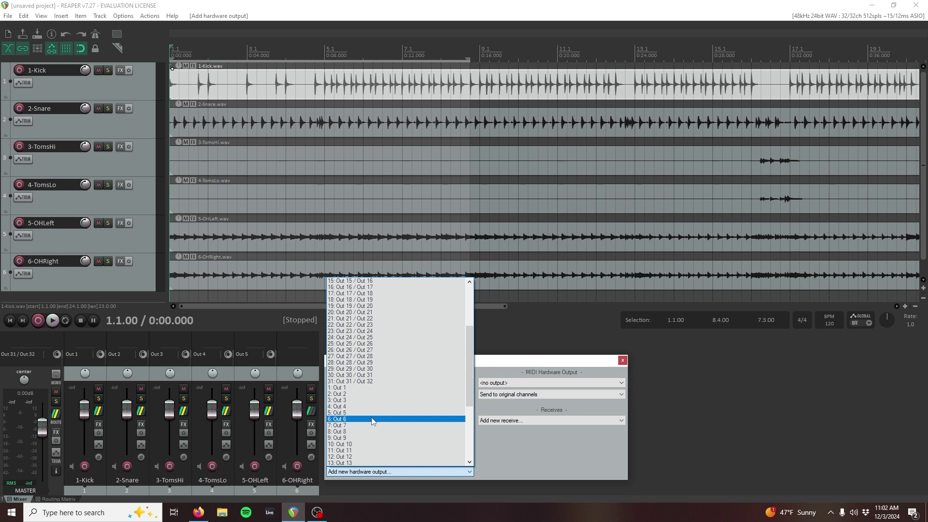
click(374, 418)
click(623, 332)
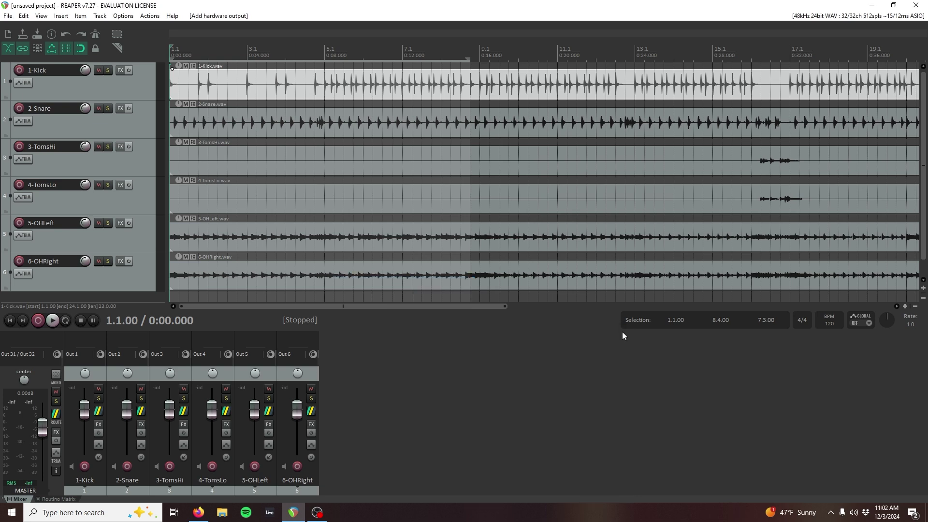
- Confirm the Soundcraft USB ASIO device in Preferences, start playback, and switch to the Ui mixer
click(125, 16)
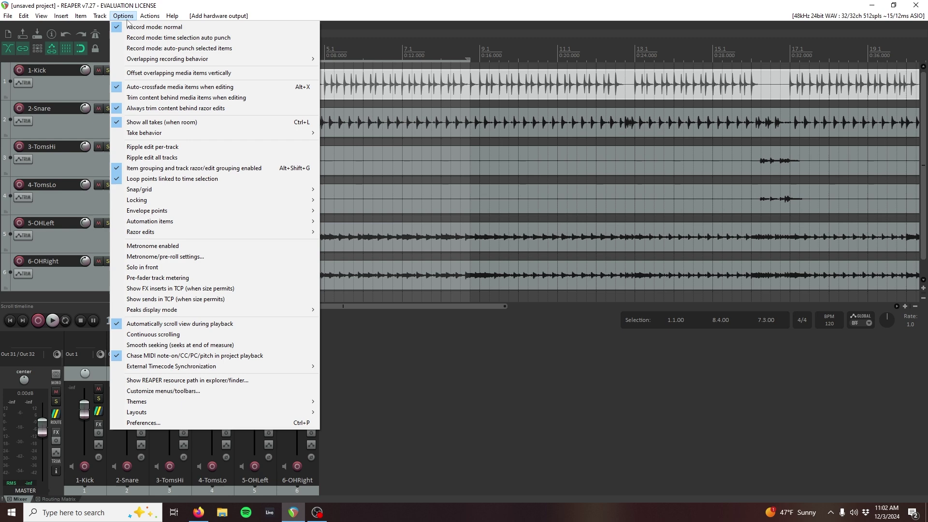
click(203, 424)
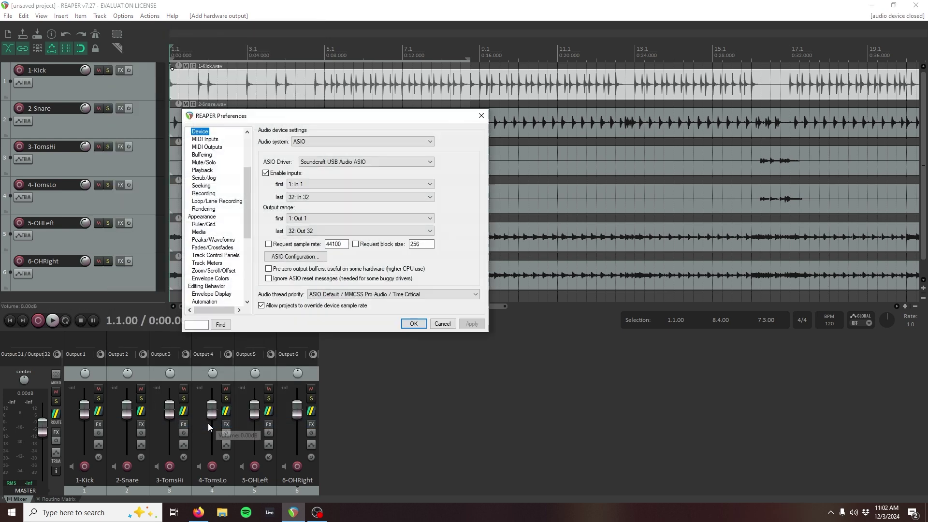
scroll(196, 153, up, 1)
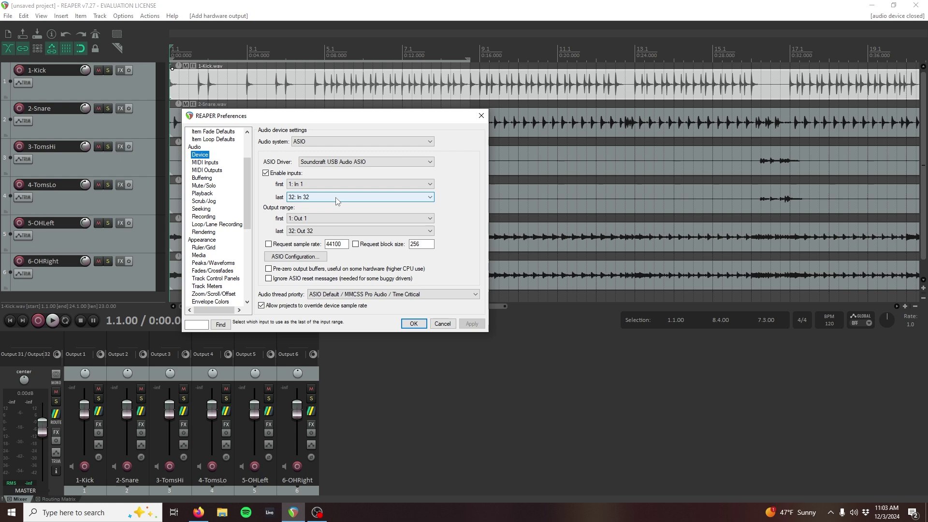
click(413, 323)
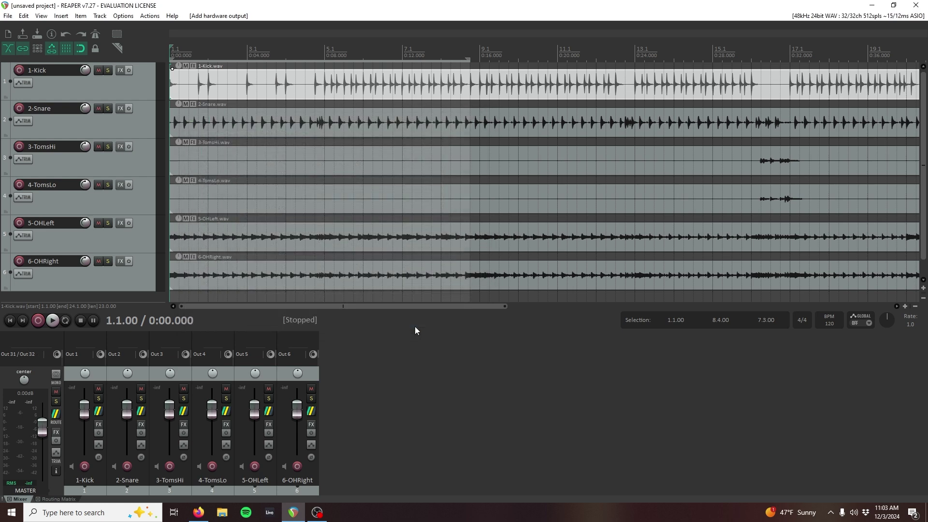
key(space)
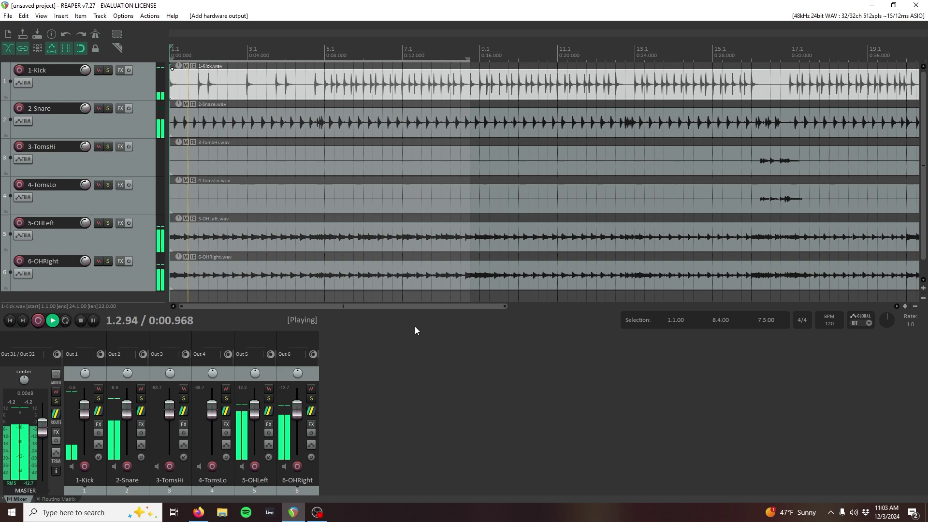
click(200, 514)
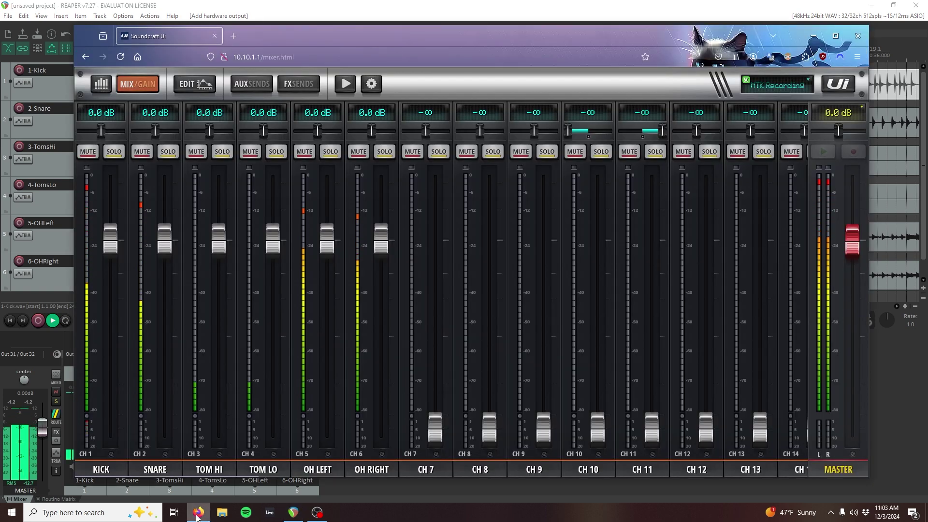
- Check the Kick channel's gate and the patching, then open the MULTITRACK player page
click(106, 472)
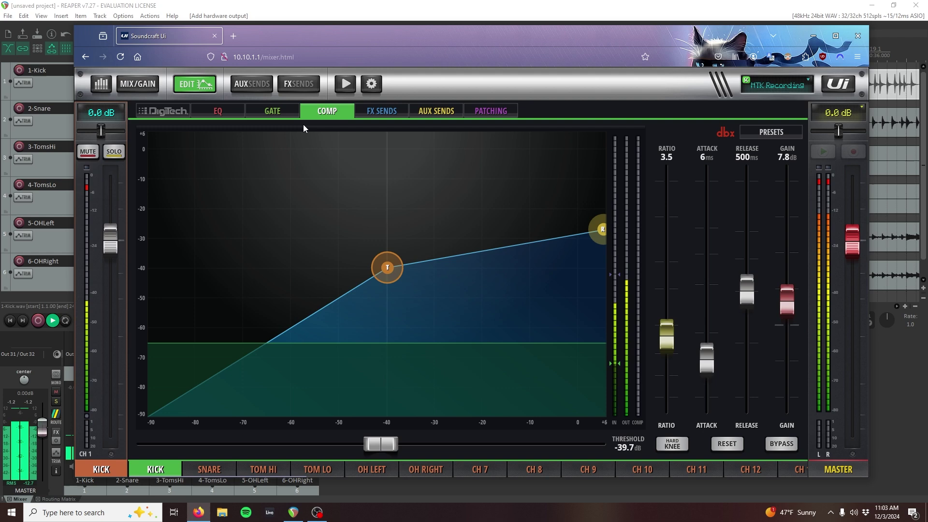
click(272, 111)
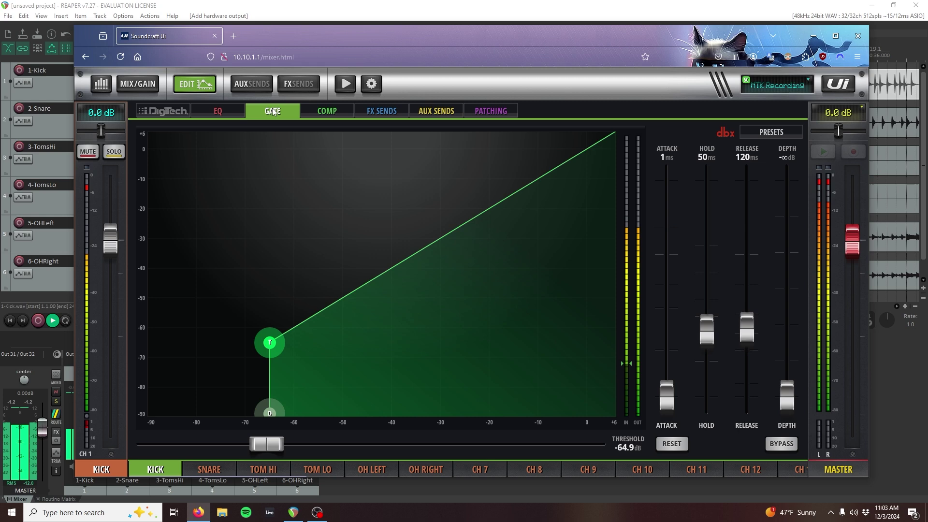
click(371, 84)
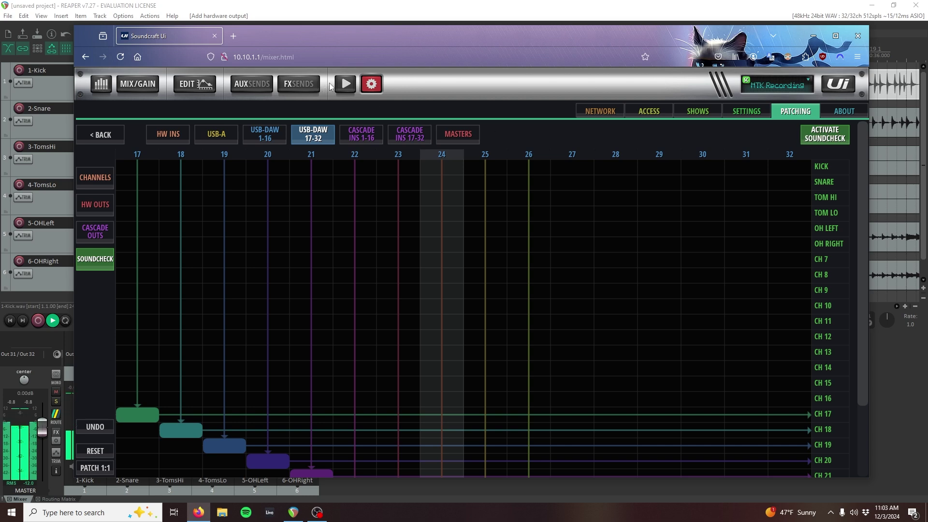
click(346, 84)
click(698, 111)
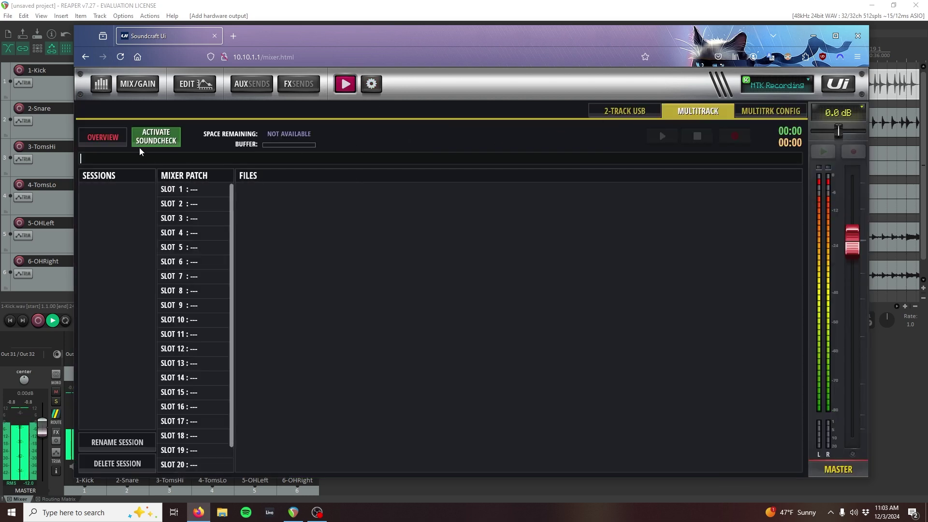